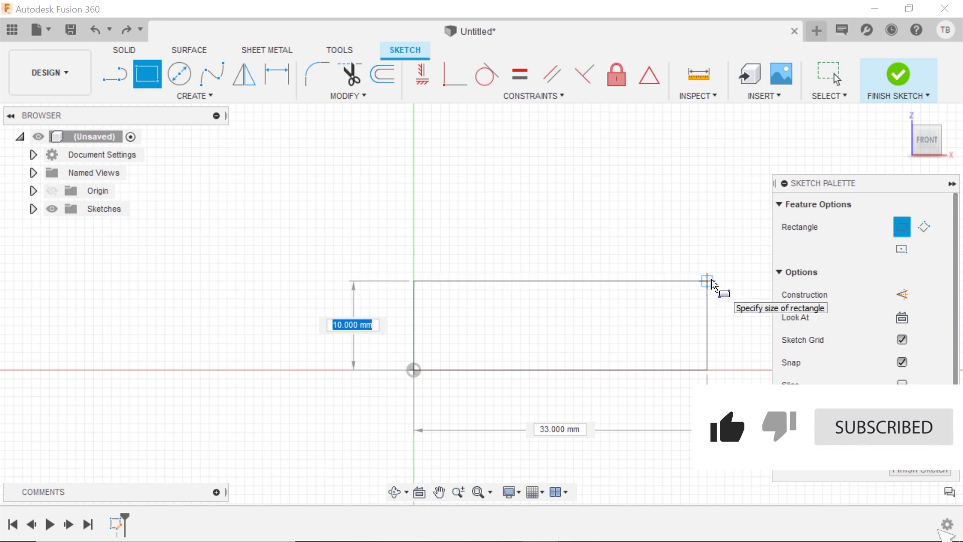
Place the rectangle's opposite corner about 33 × 10 mm from the origin.
click(712, 279)
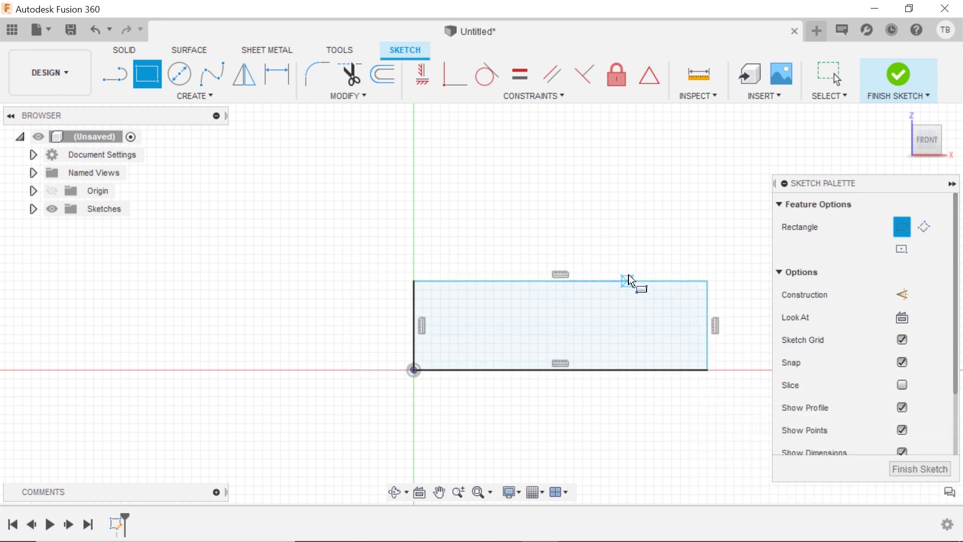
Dimension the rectangle's top edge 33 mm and right edge 10 mm, then finish the sketch.
key(d)
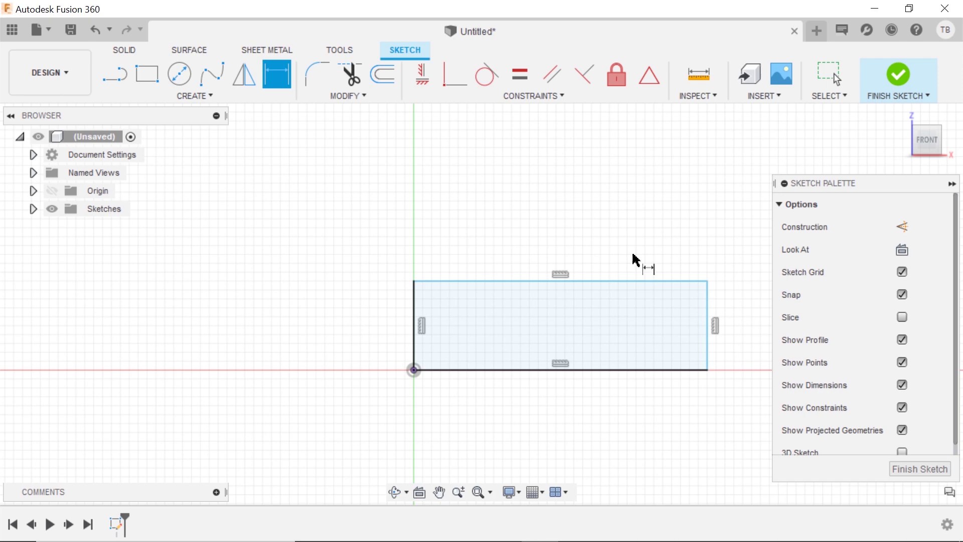
click(632, 281)
click(628, 240)
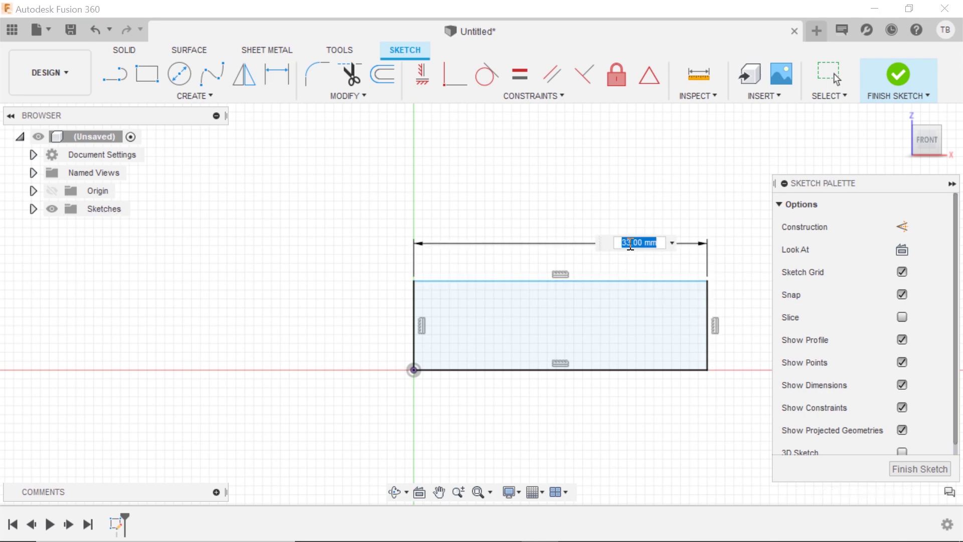
key(Return)
click(708, 318)
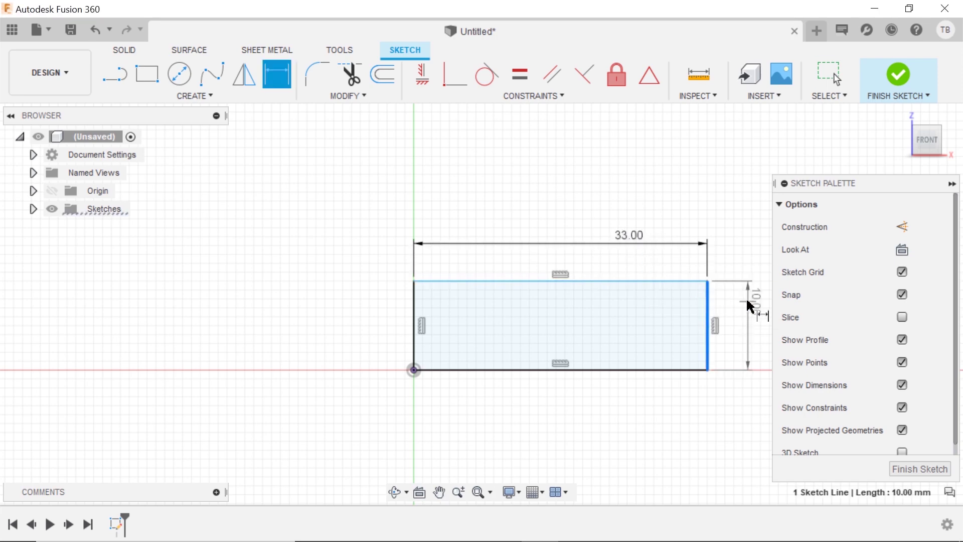
click(748, 303)
key(Return)
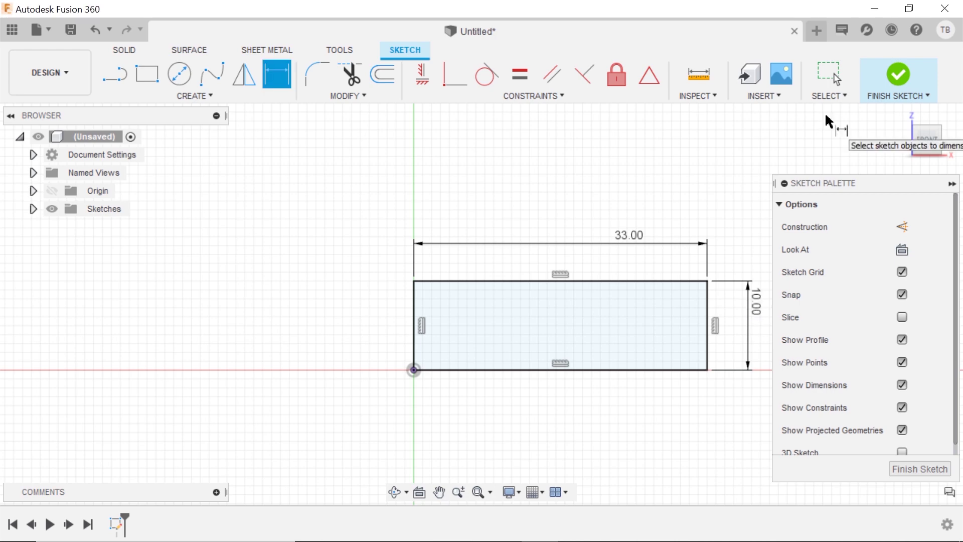
click(898, 76)
click(534, 492)
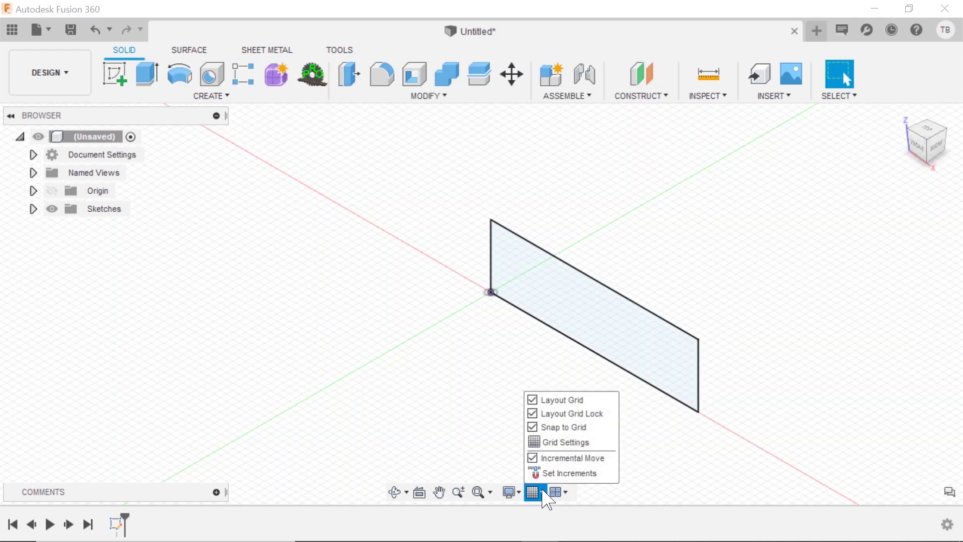
In Grid Settings, try Adaptive, then return to Fixed with major spacing 1000 and minor subdivisions 100.
click(553, 442)
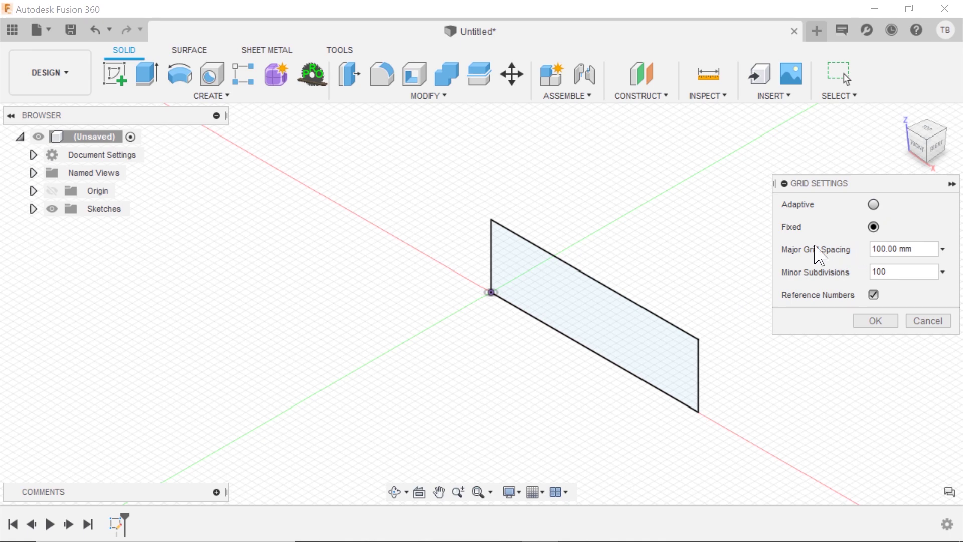
click(874, 204)
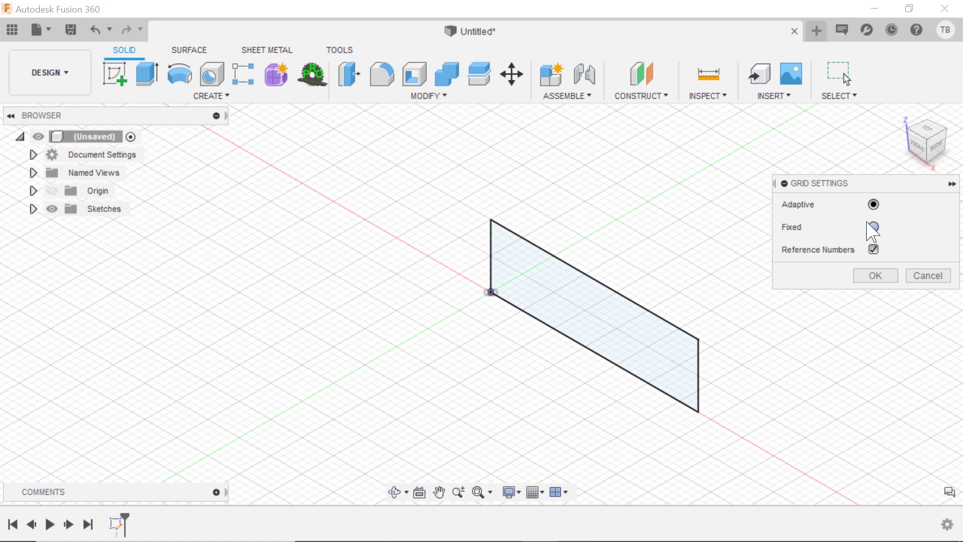
click(873, 227)
drag(919, 253, 830, 234)
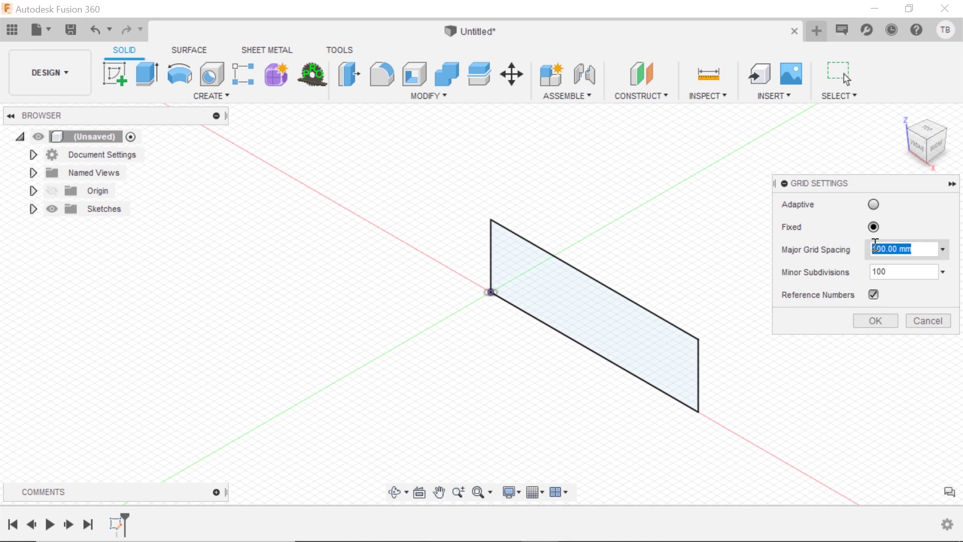
key(BackSpace)
text(1000)
click(896, 273)
key(Return)
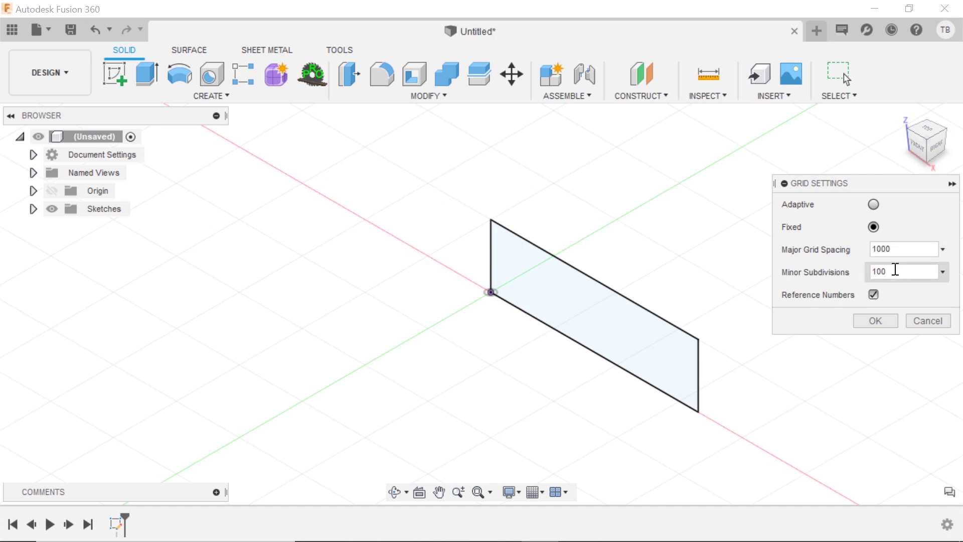
click(884, 318)
Create a new sketch on the front plane.
scroll(660, 288, down, 1)
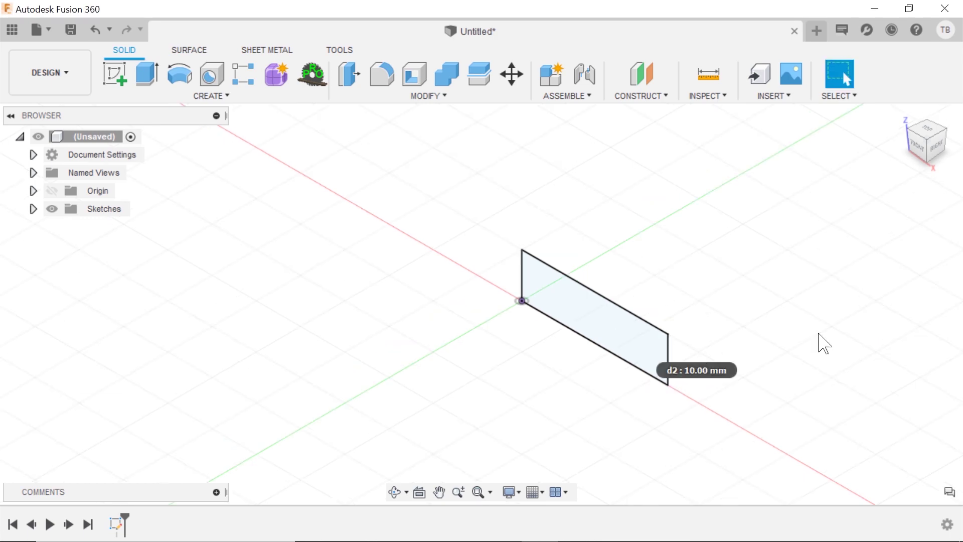
scroll(752, 382, up, 2)
scroll(753, 382, down, 4)
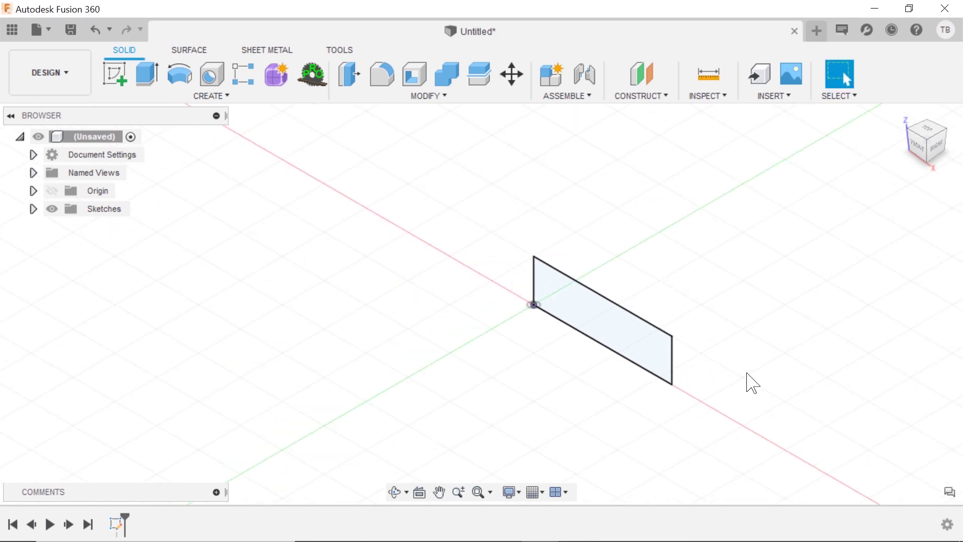
mouse_move(744, 372)
shift+middle_down()
mouse_move(768, 348)
mouse_move(760, 366)
shift+middle_up()
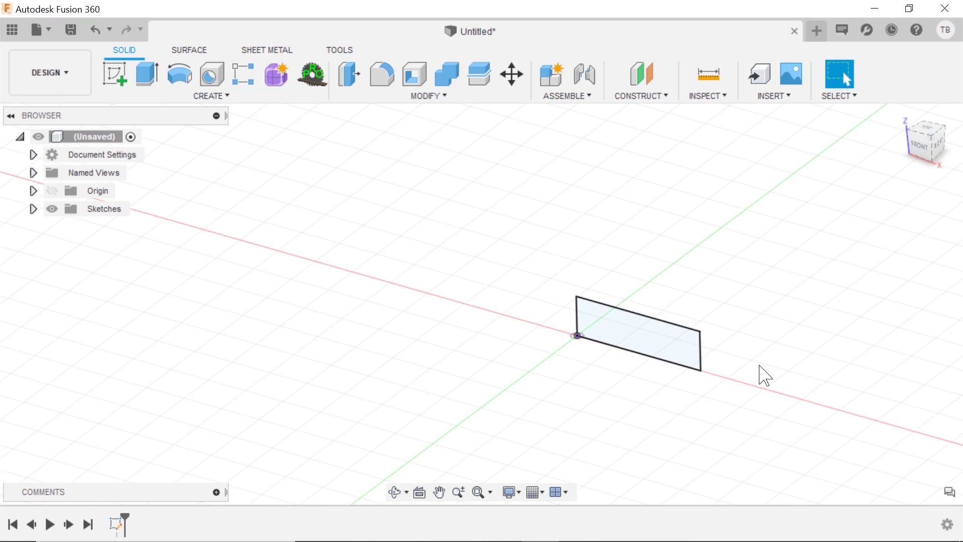
click(120, 78)
click(615, 301)
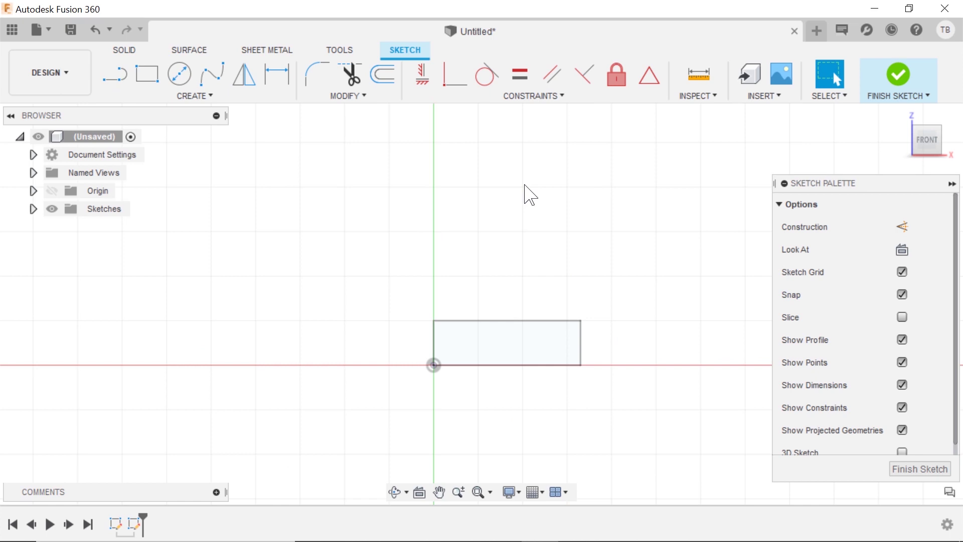
Toggle the sketch grid and snapping, start a line at the origin, and re-enable snapping.
click(902, 273)
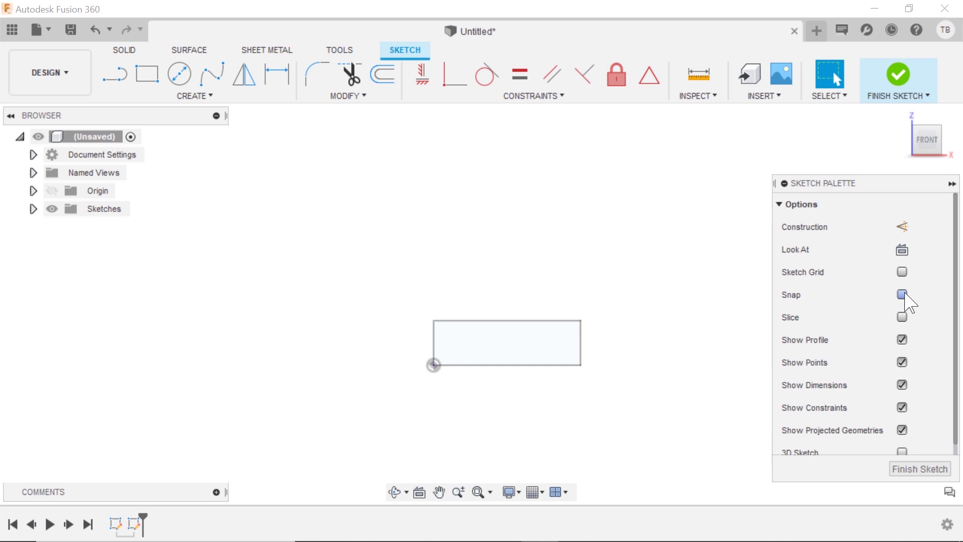
click(902, 295)
click(902, 272)
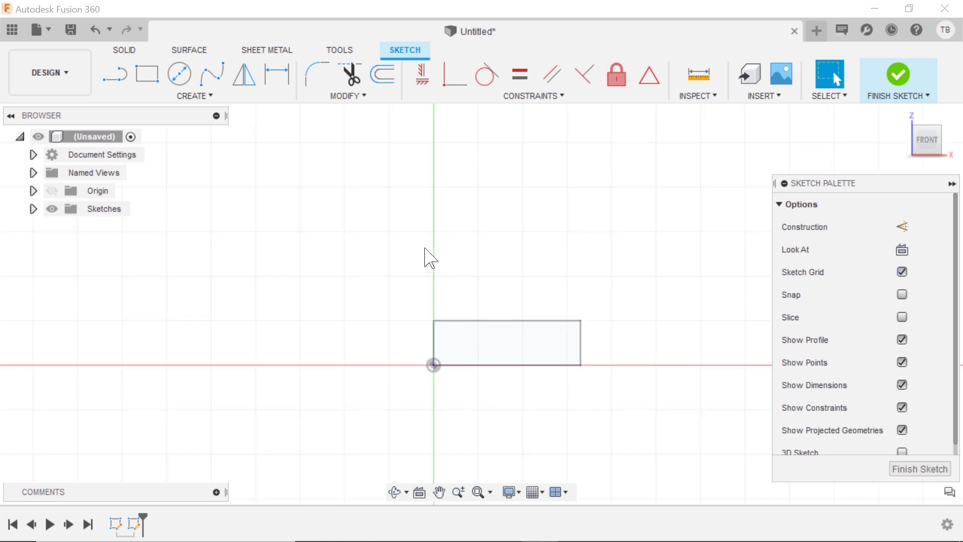
click(118, 76)
click(434, 364)
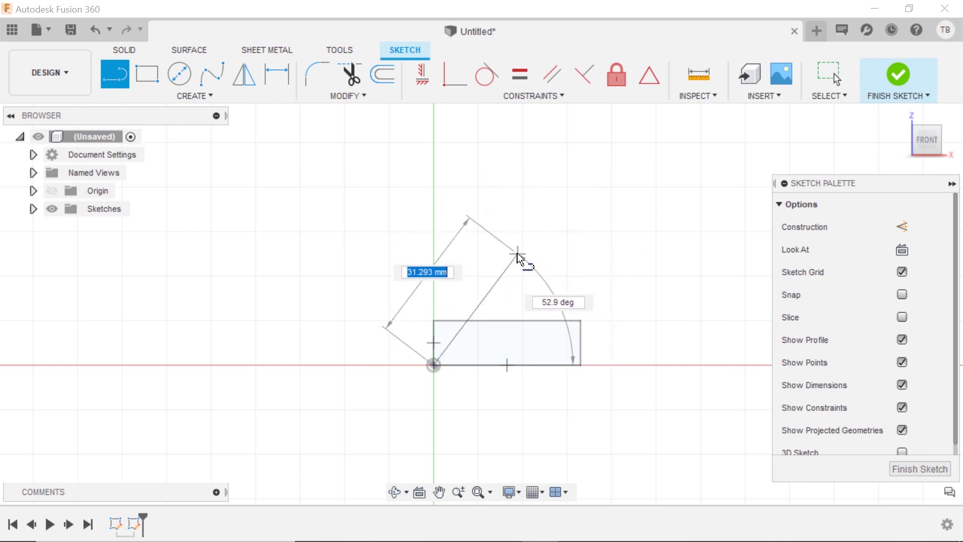
click(903, 295)
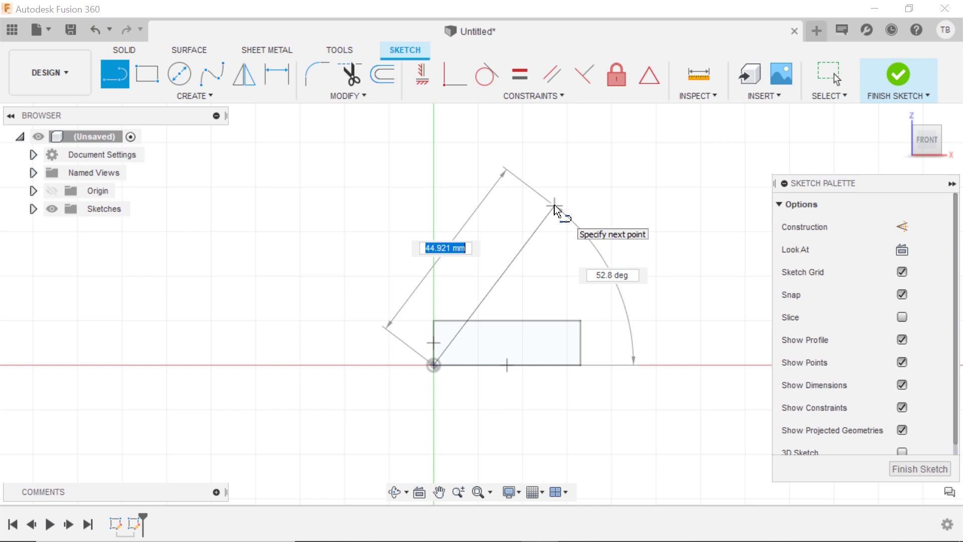
scroll(552, 292, up, 4)
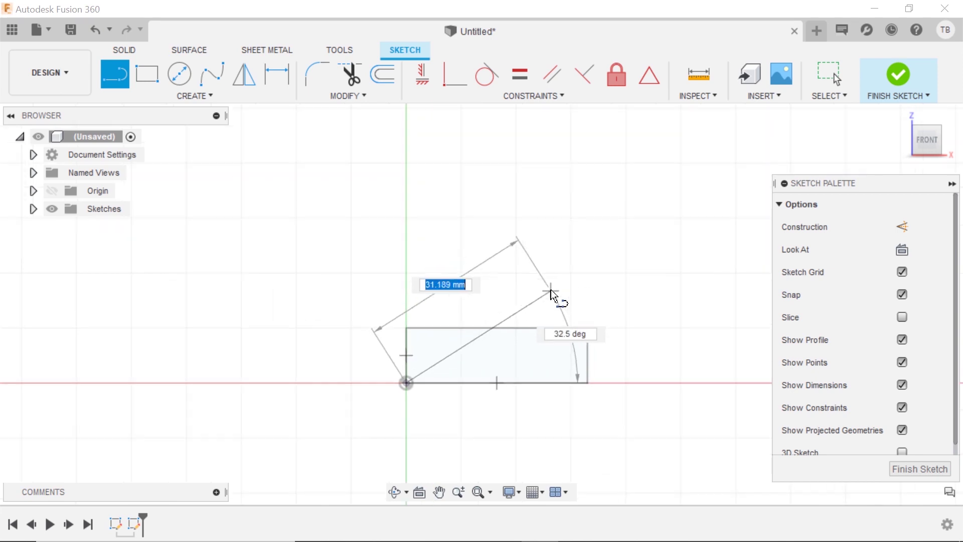
scroll(547, 297, down, 3)
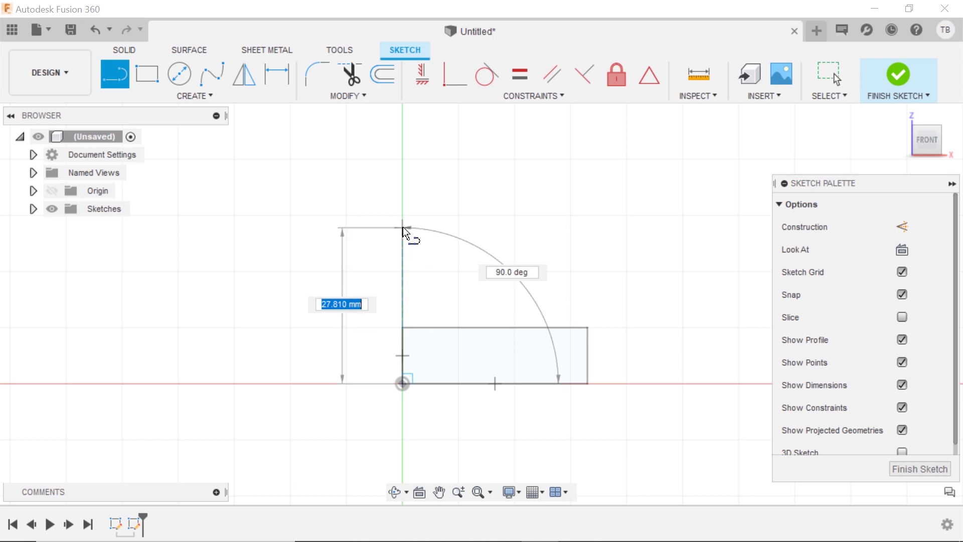
Change the grid's minor subdivisions to 1000 in Grid Settings.
click(532, 492)
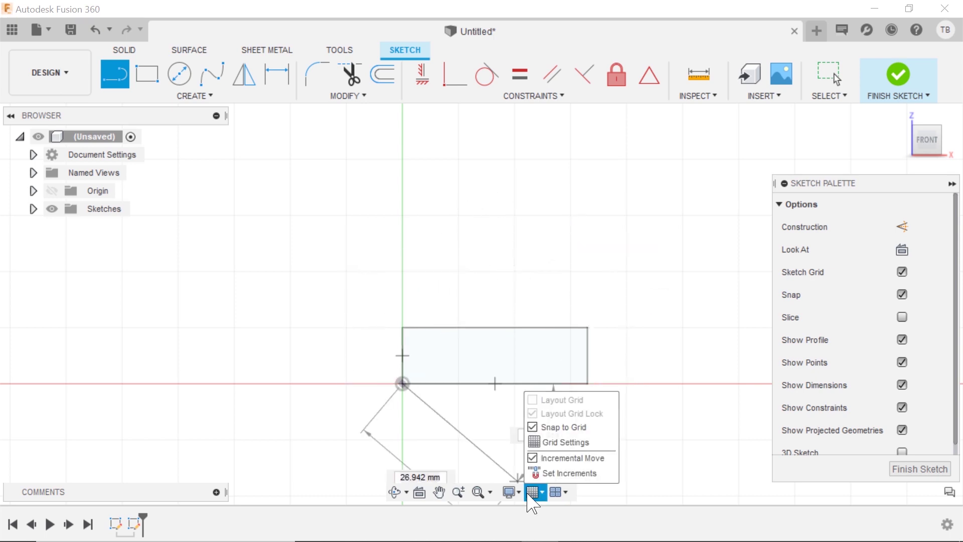
click(552, 439)
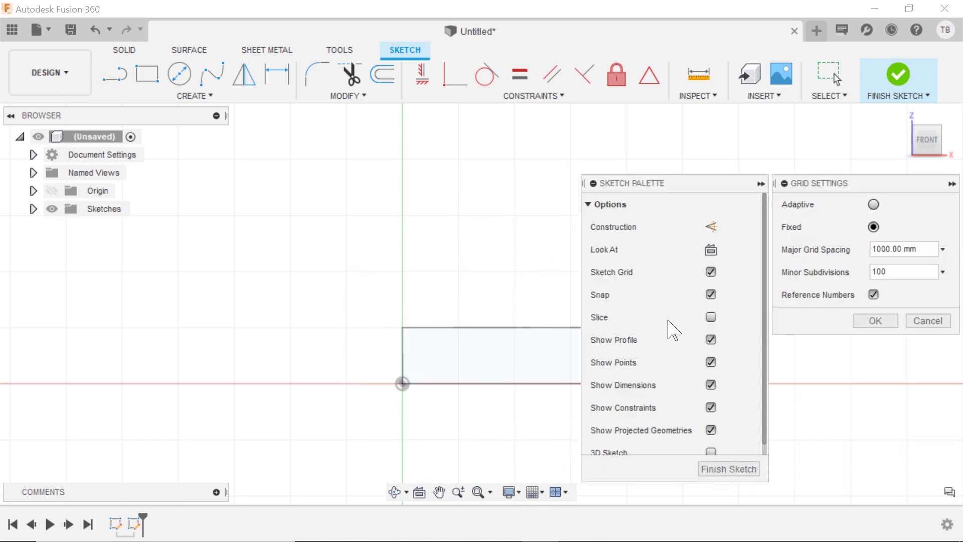
click(894, 271)
double_click(878, 272)
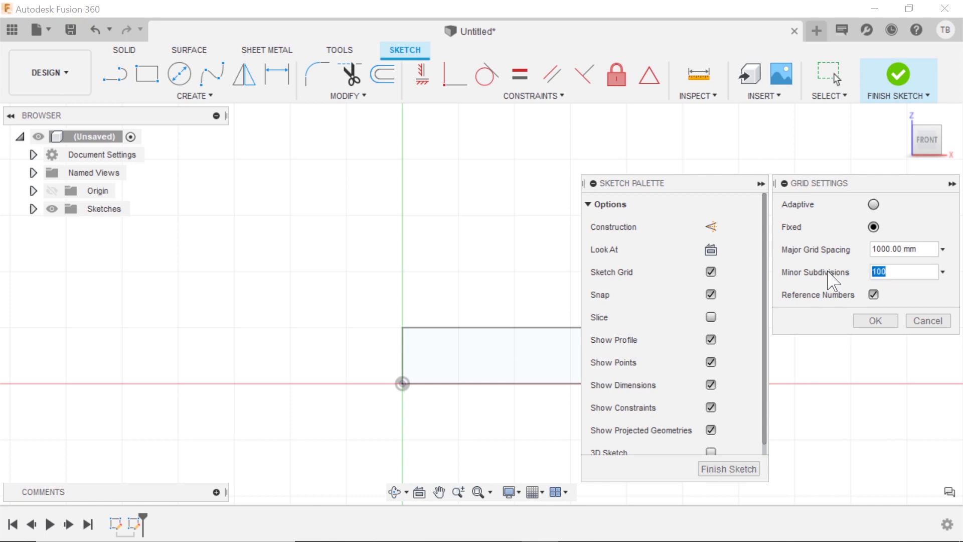
text(1000)
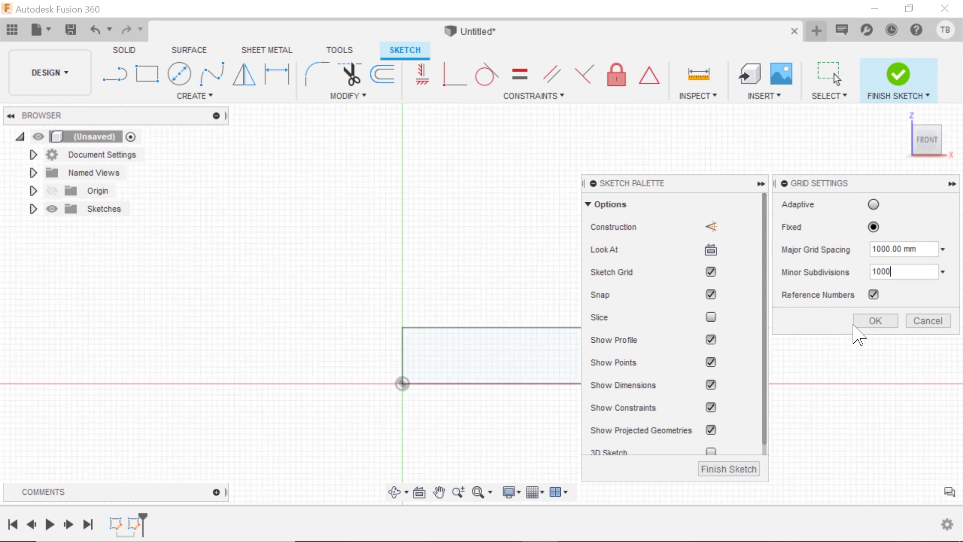
click(876, 320)
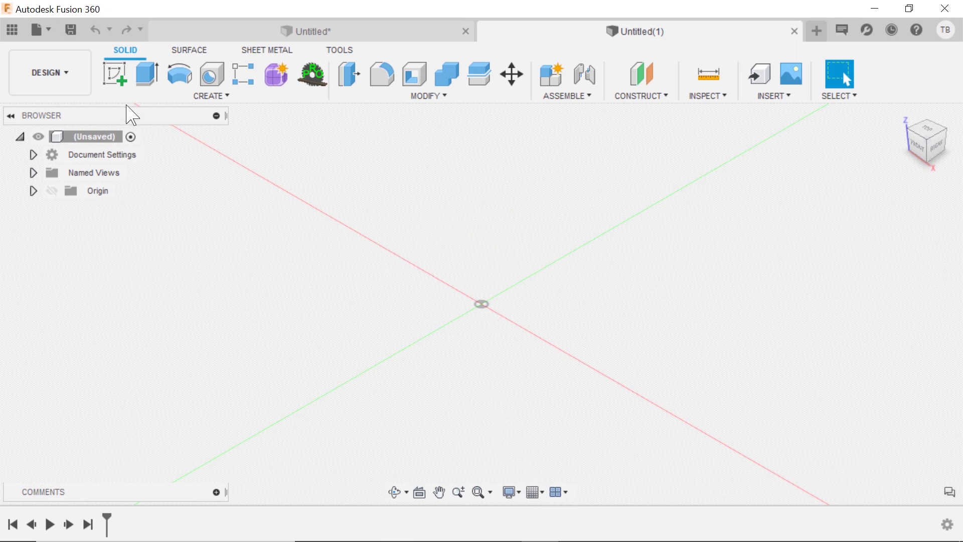
Start a front-plane sketch in the new design and choose Adaptive in Grid Settings.
click(112, 72)
click(534, 302)
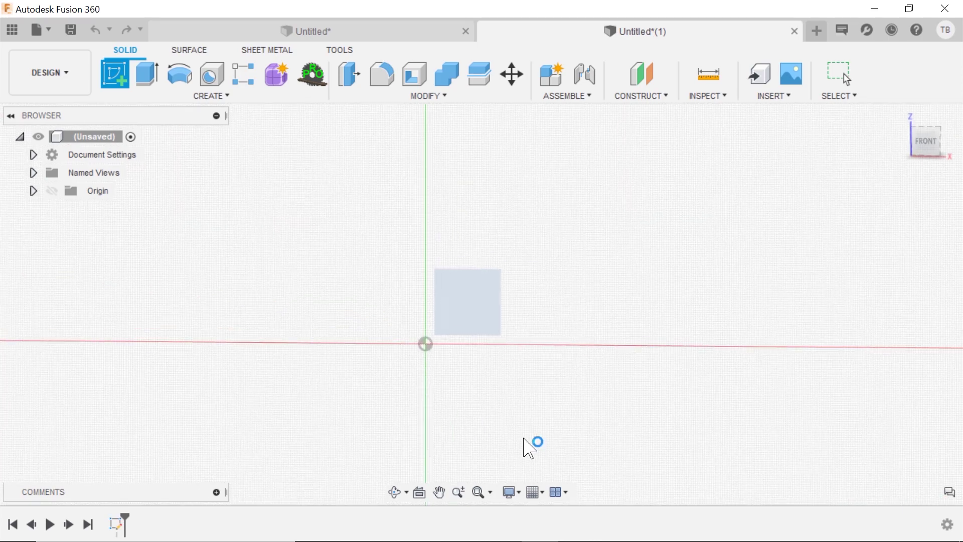
click(541, 493)
click(577, 442)
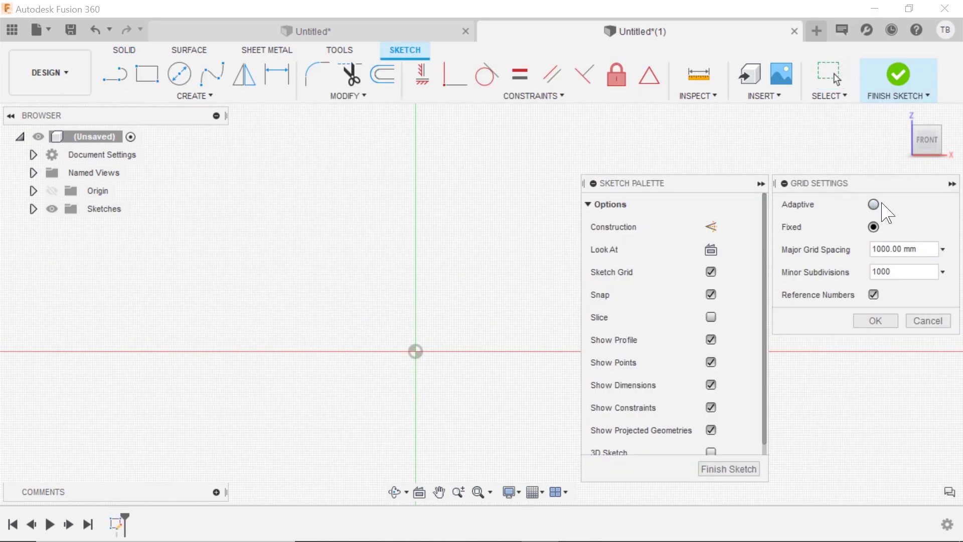
click(873, 204)
Confirm the adaptive grid, anchor a 2-Point Rectangle at the origin, and zoom out and in to watch the grid relabel.
click(872, 276)
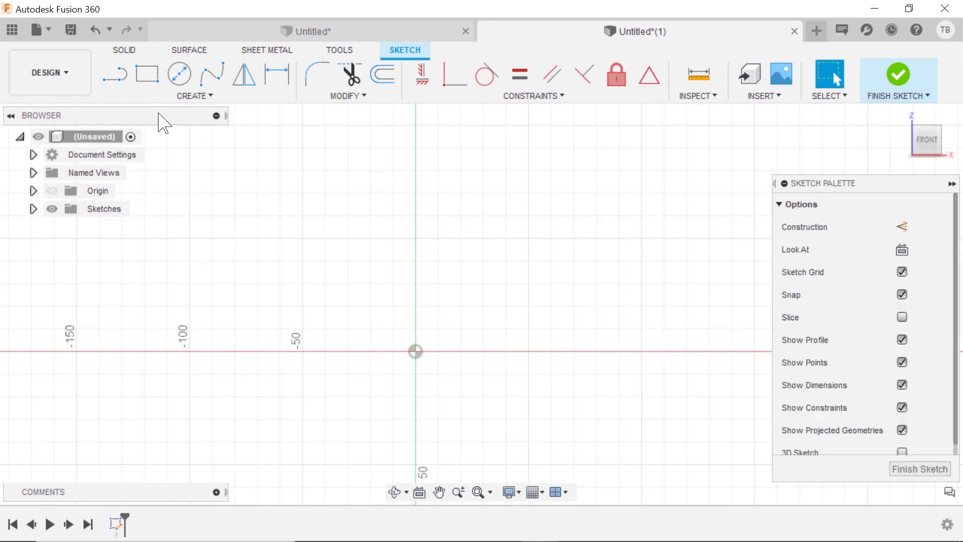
click(147, 75)
click(415, 355)
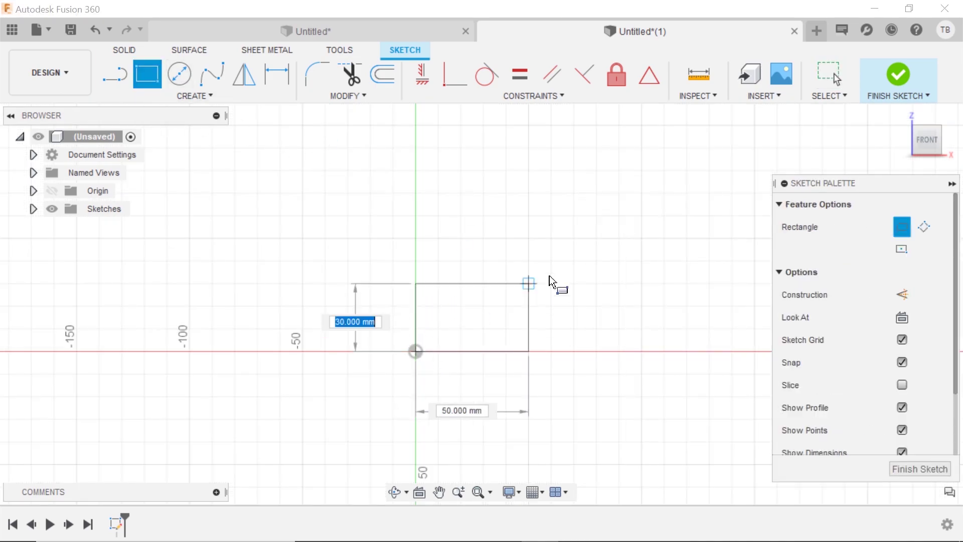
scroll(552, 286, down, 8)
scroll(553, 293, down, 6)
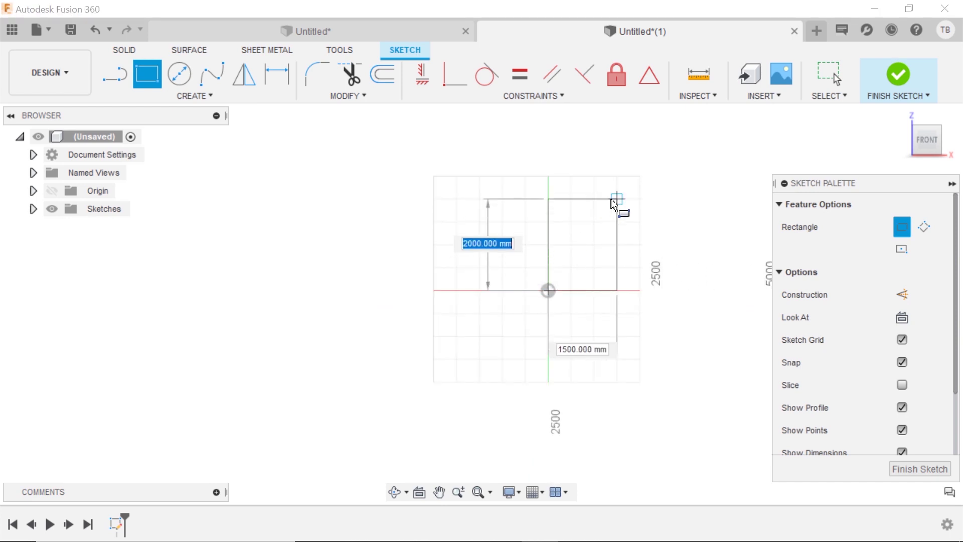
scroll(609, 210, down, 6)
scroll(612, 205, down, 2)
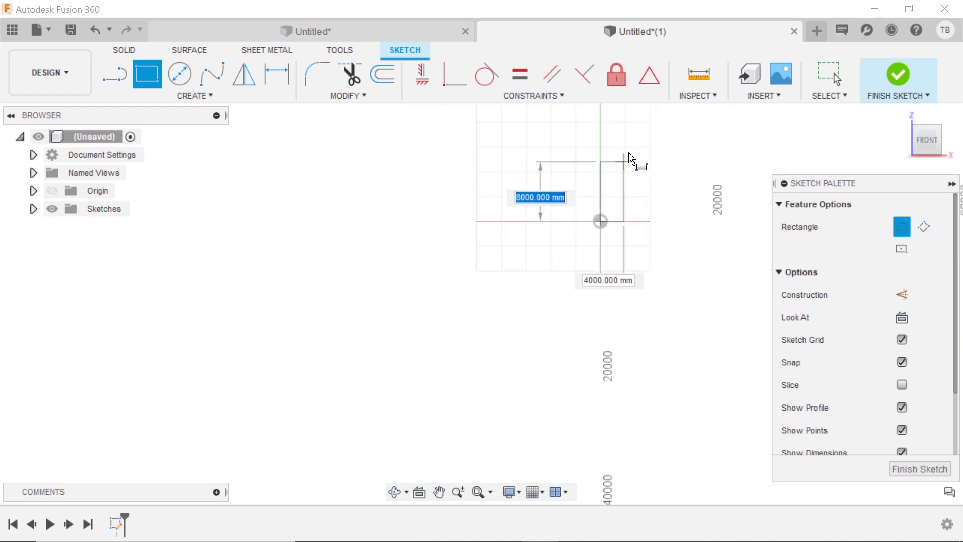
scroll(650, 142, down, 2)
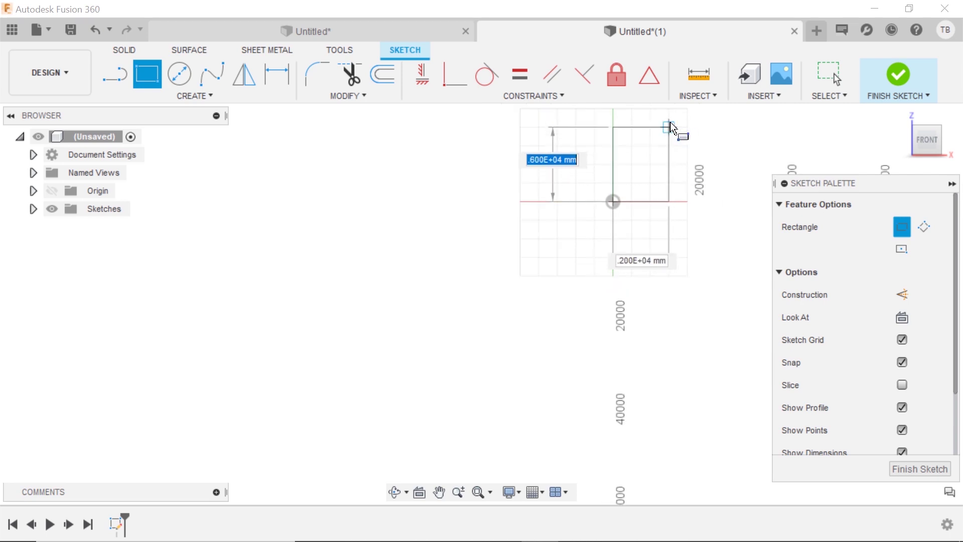
scroll(667, 133, up, 5)
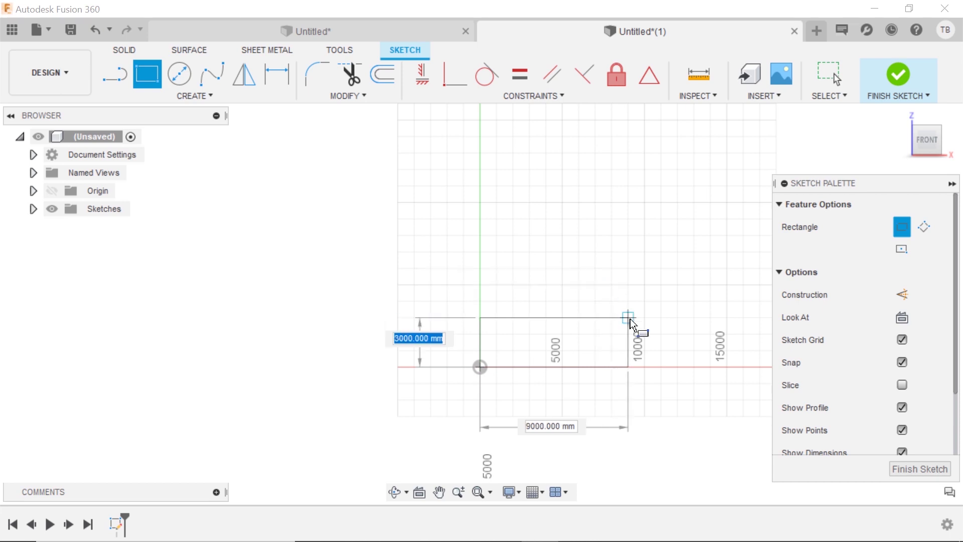
Switch the sketch grid from Adaptive back to Fixed in Grid Settings.
click(530, 492)
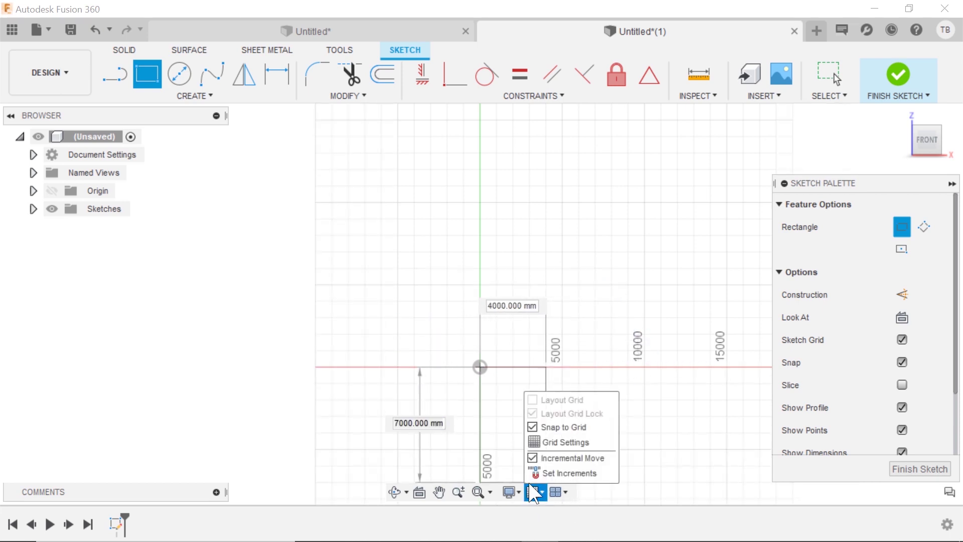
click(546, 440)
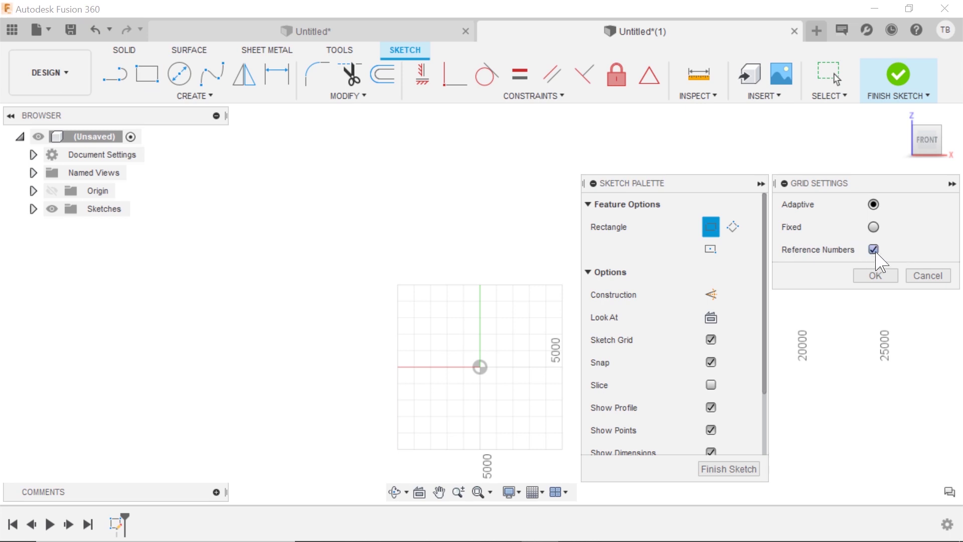
click(873, 227)
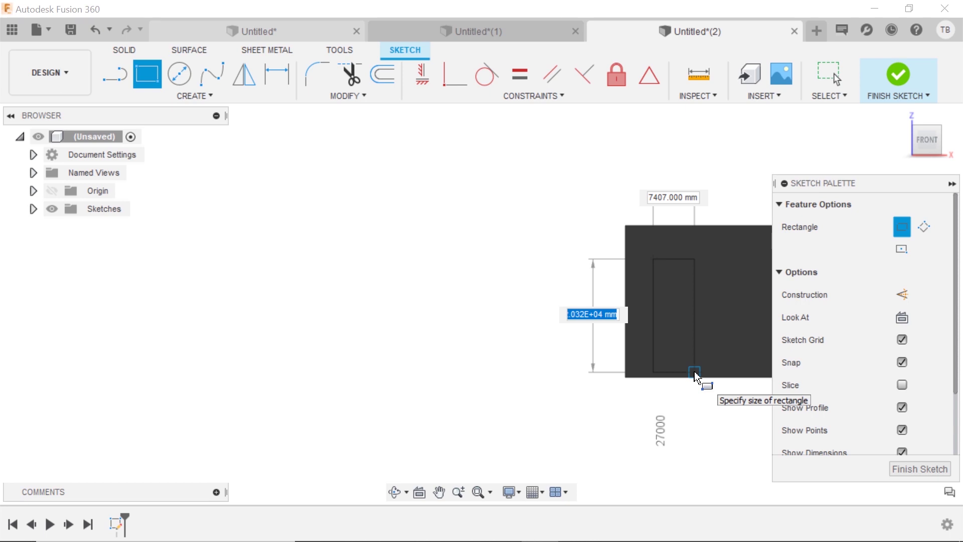
Pan the view while sizing the new rectangle from the origin.
mouse_move(690, 370)
middle_down()
mouse_move(411, 319)
mouse_move(424, 333)
middle_up()
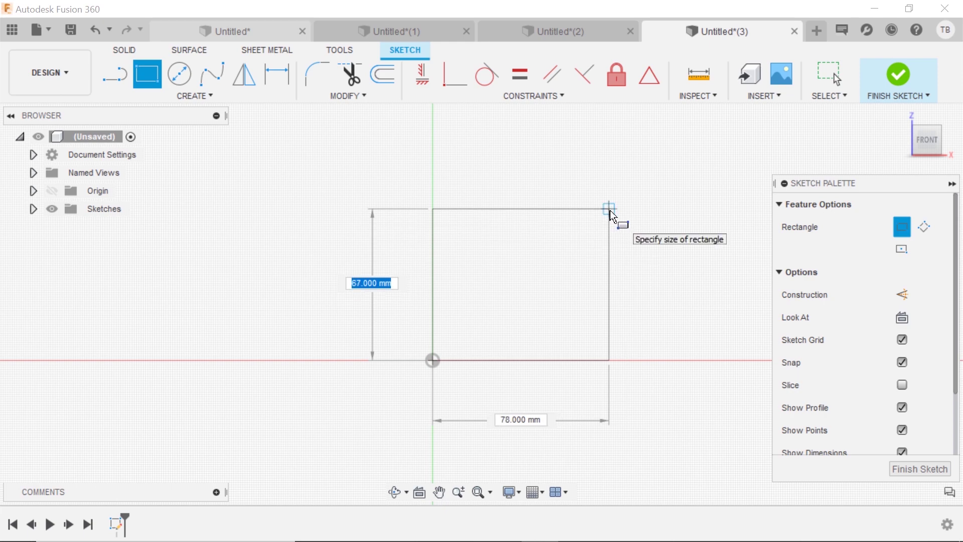
Place the rectangle and dimension its right edge 50 mm and top edge 110 mm.
click(672, 248)
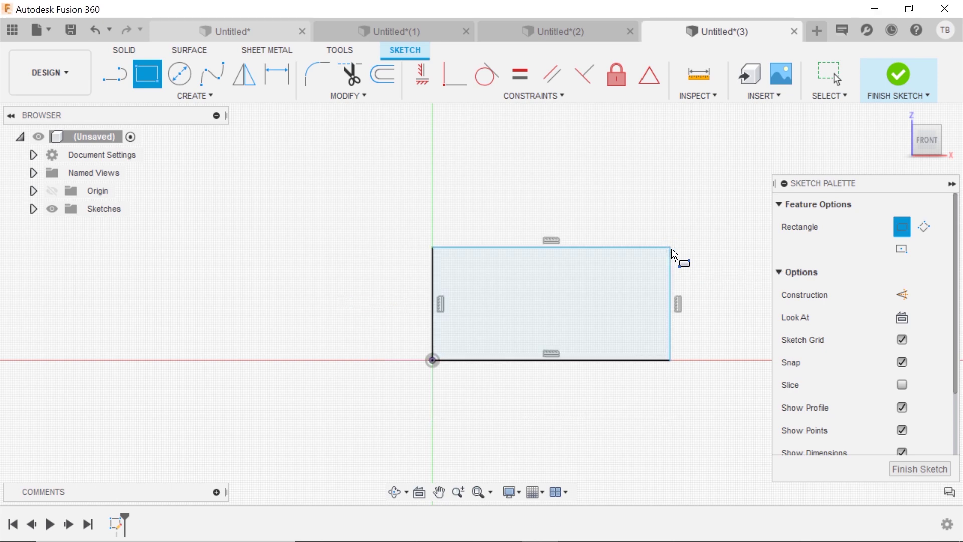
key(d)
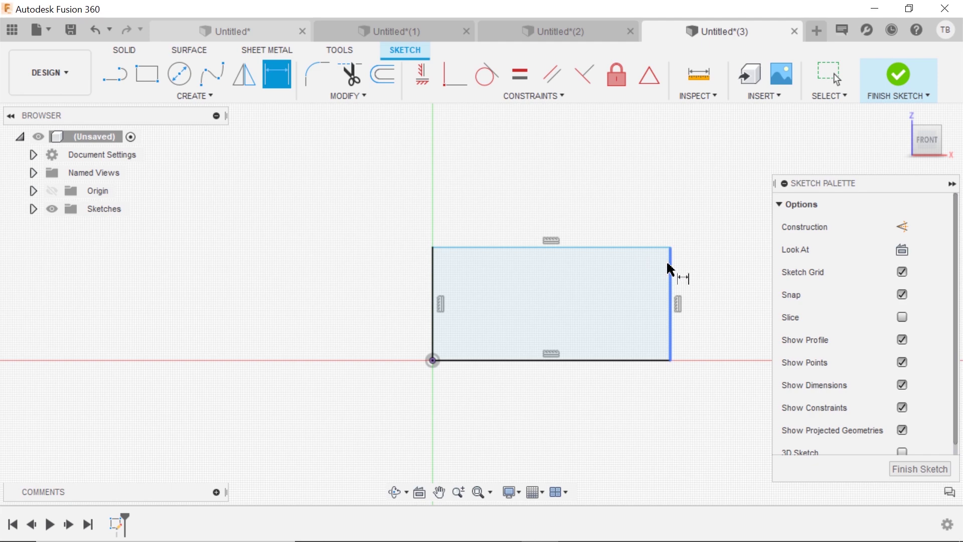
click(671, 273)
click(715, 269)
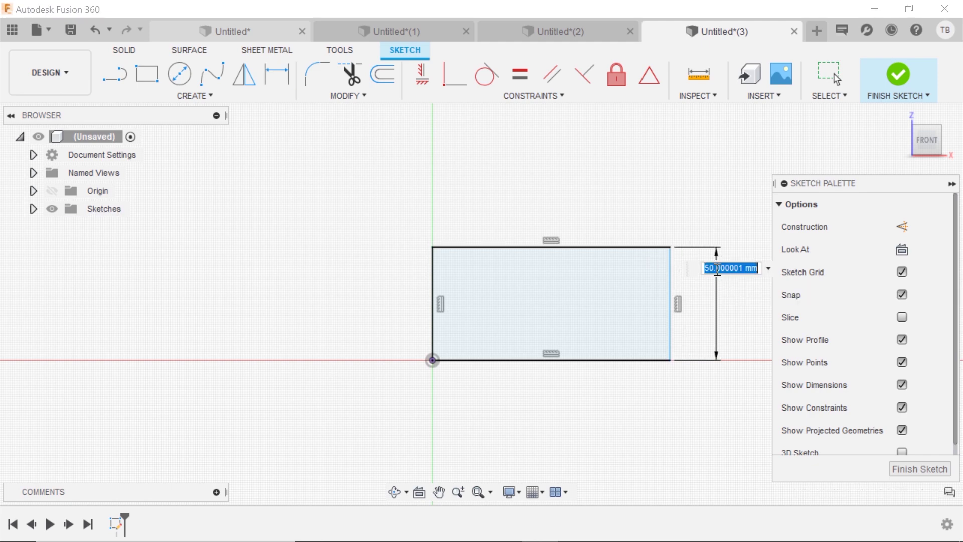
text(50)
key(Return)
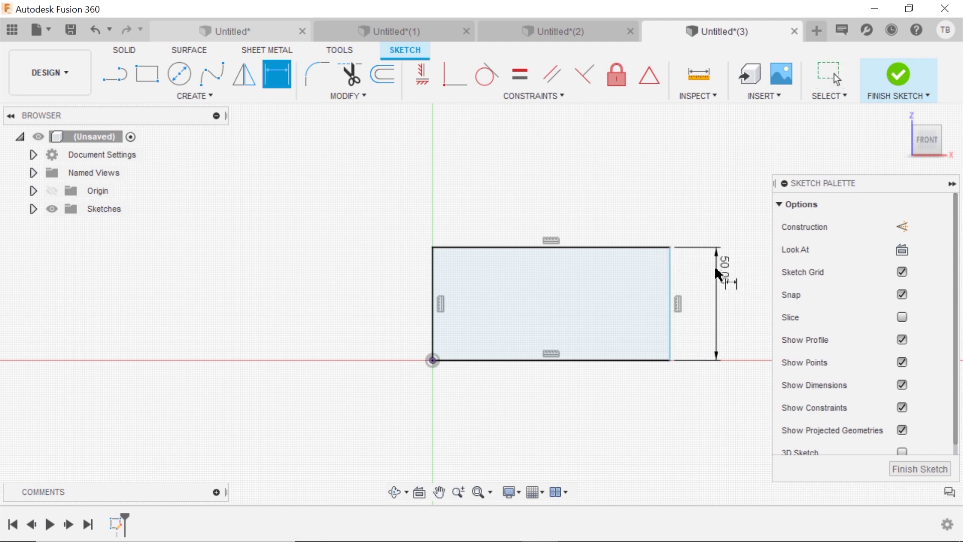
click(619, 247)
click(624, 203)
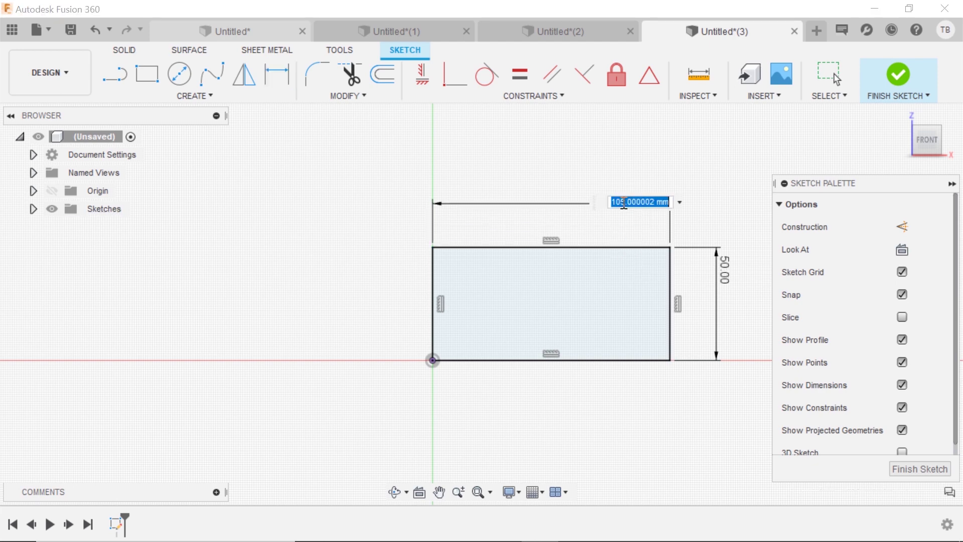
text(110)
key(Return)
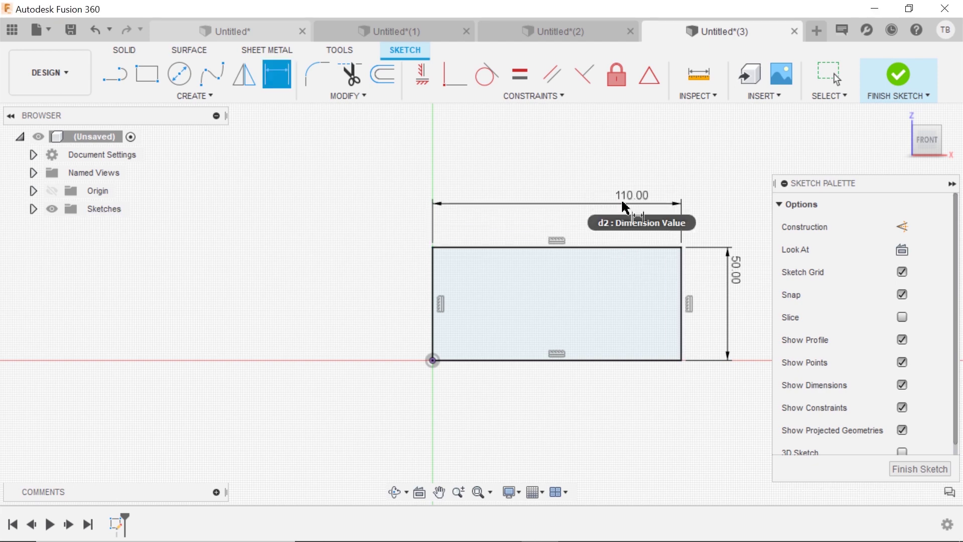